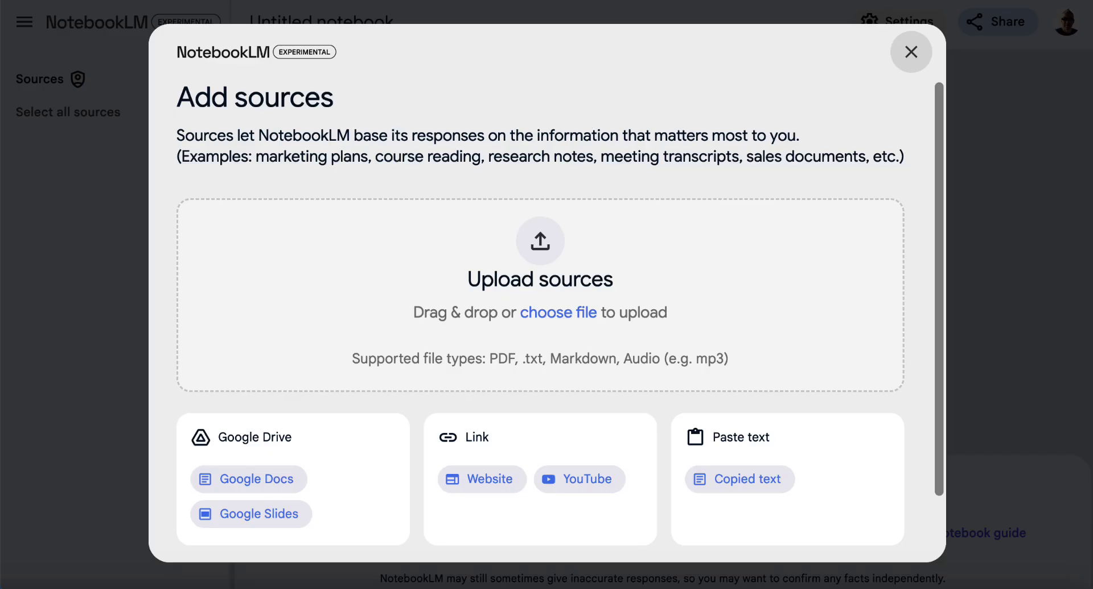
- Add the Shikoku travel-itinerary YouTube video as a notebook source by pasting its URL
click(579, 482)
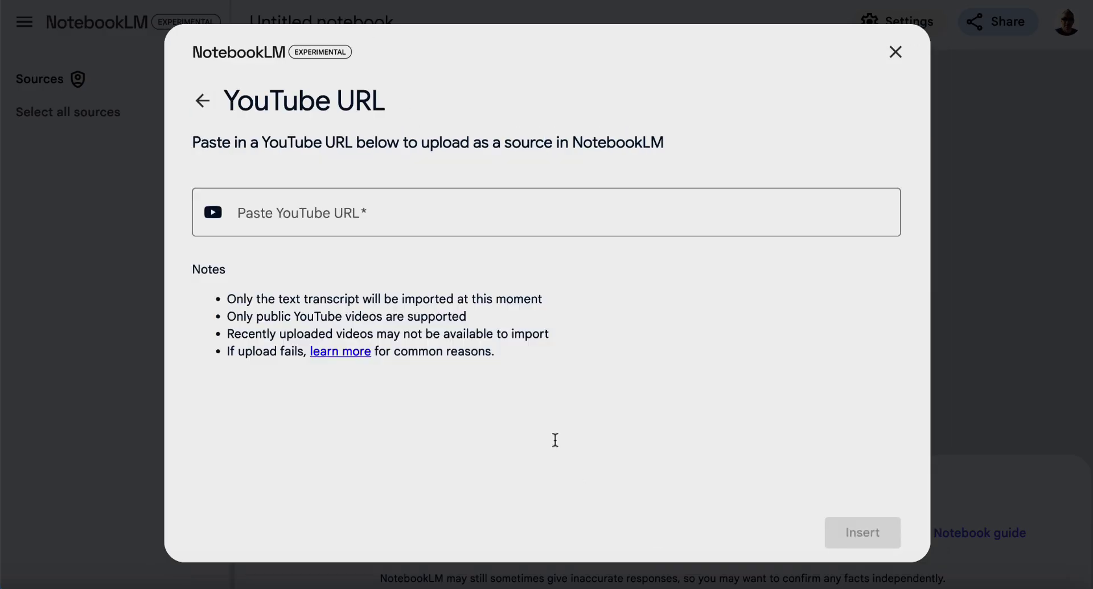
click(487, 205)
text(https://www.youtube.com/watch?v=gByWjbAHf28)
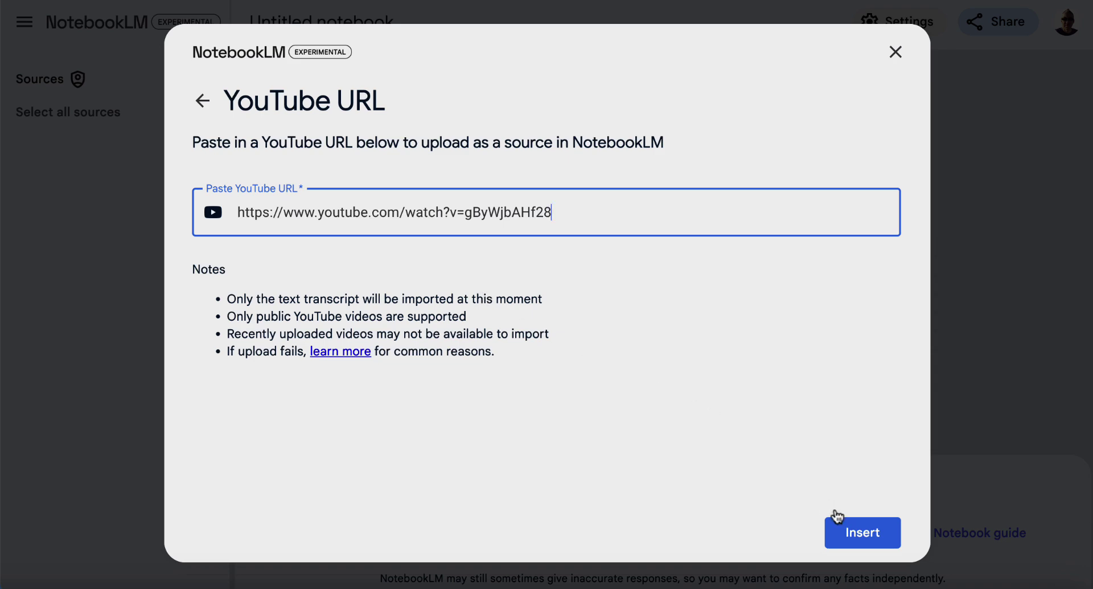
click(859, 531)
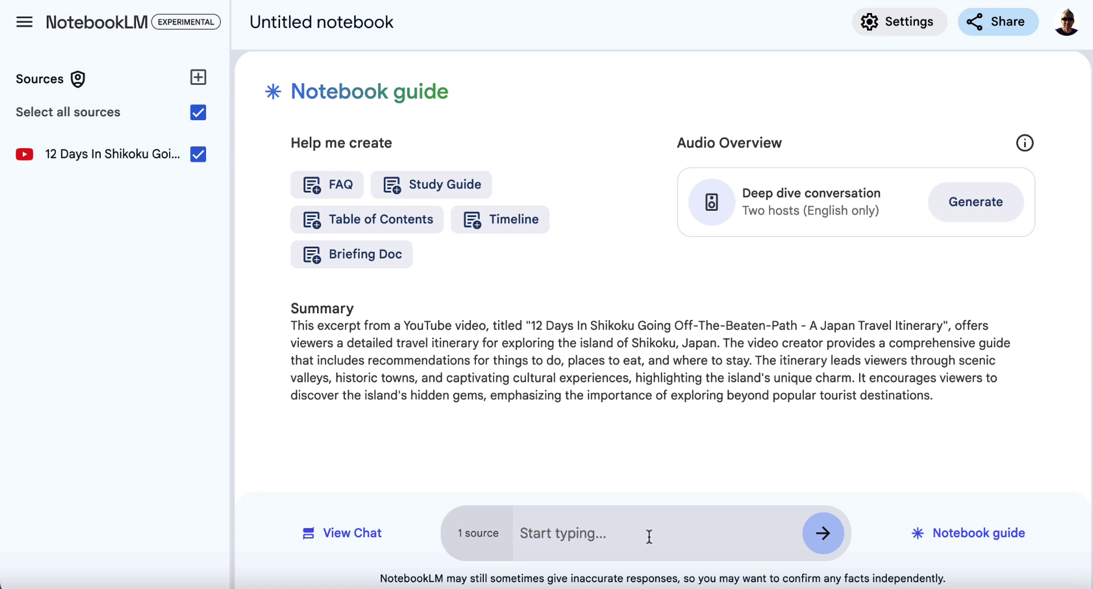
click(729, 1)
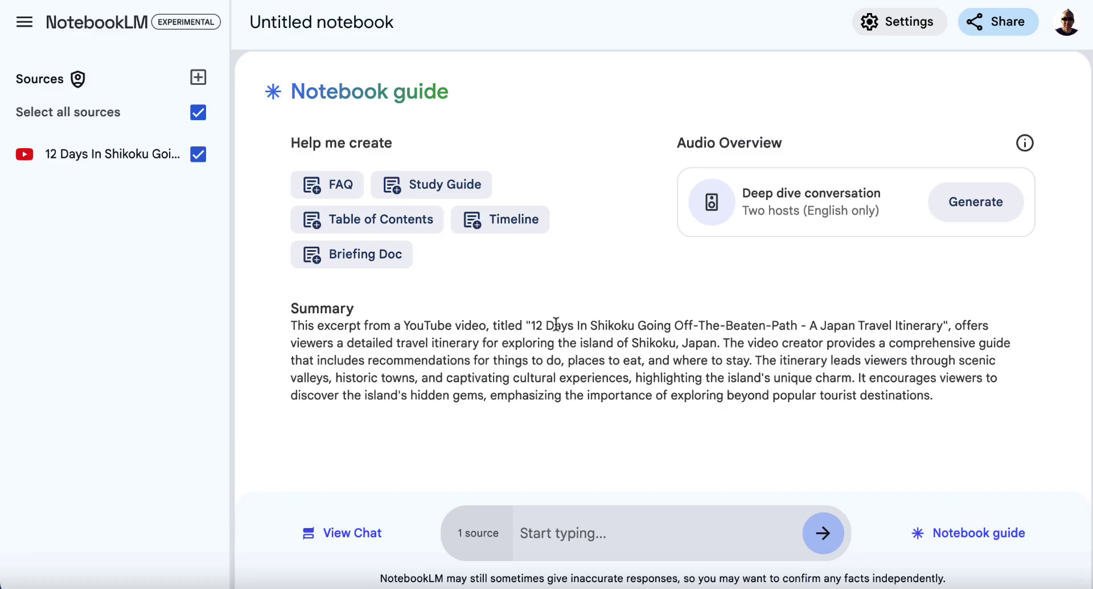
click(534, 533)
- Ask the chat which places the video recommends visiting in Shikoku
text(According to the video, what are the recommended places to visit in Shikoku?)
key(ctrl+a)
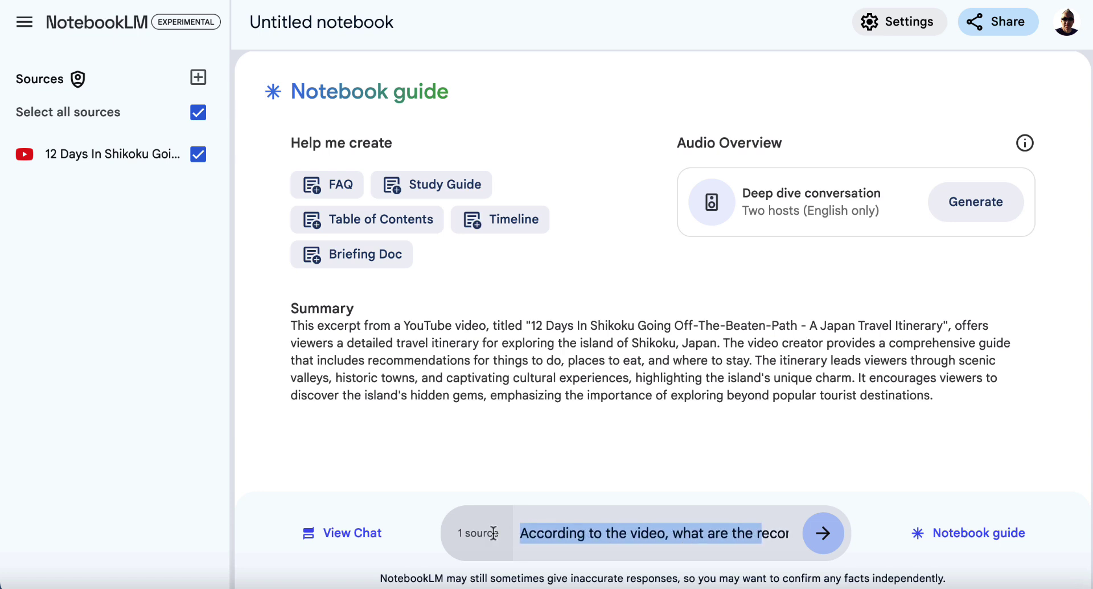
click(620, 530)
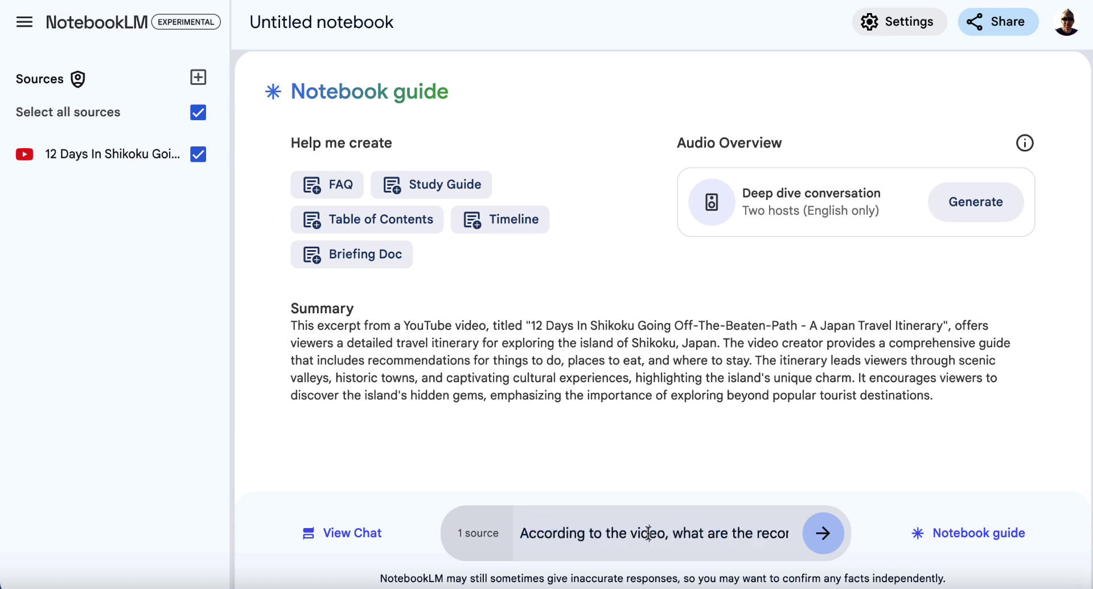
drag(648, 533, 795, 539)
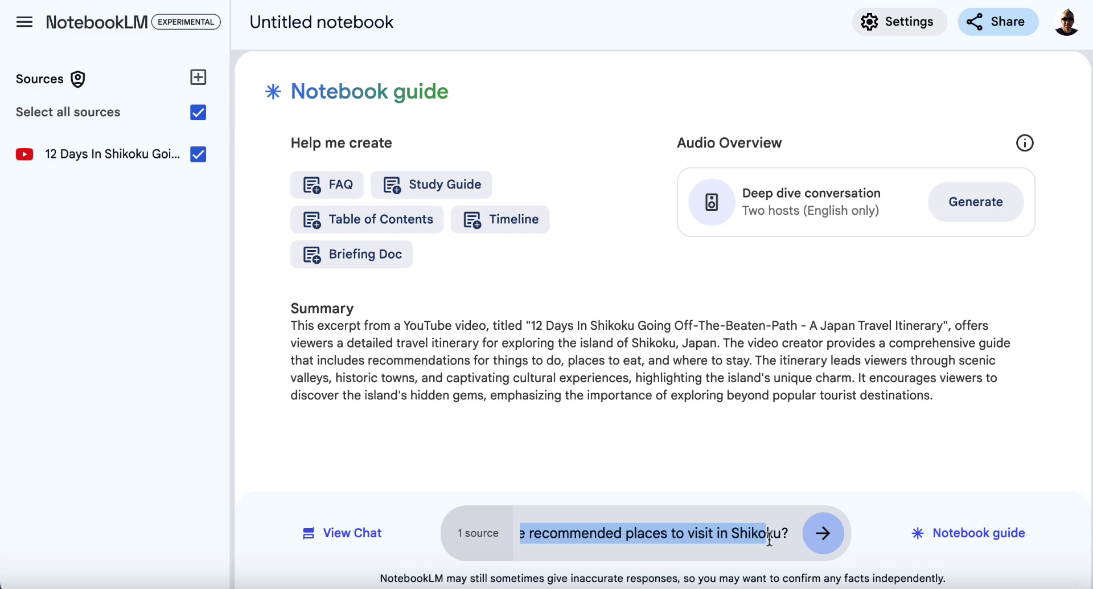
click(826, 534)
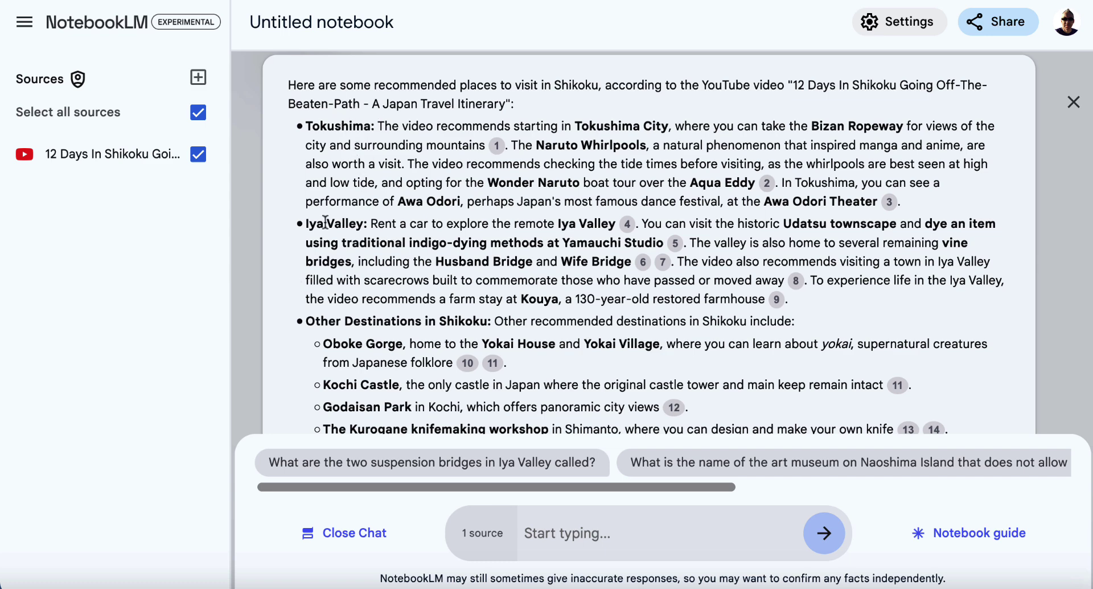
scroll(385, 329, down, 2)
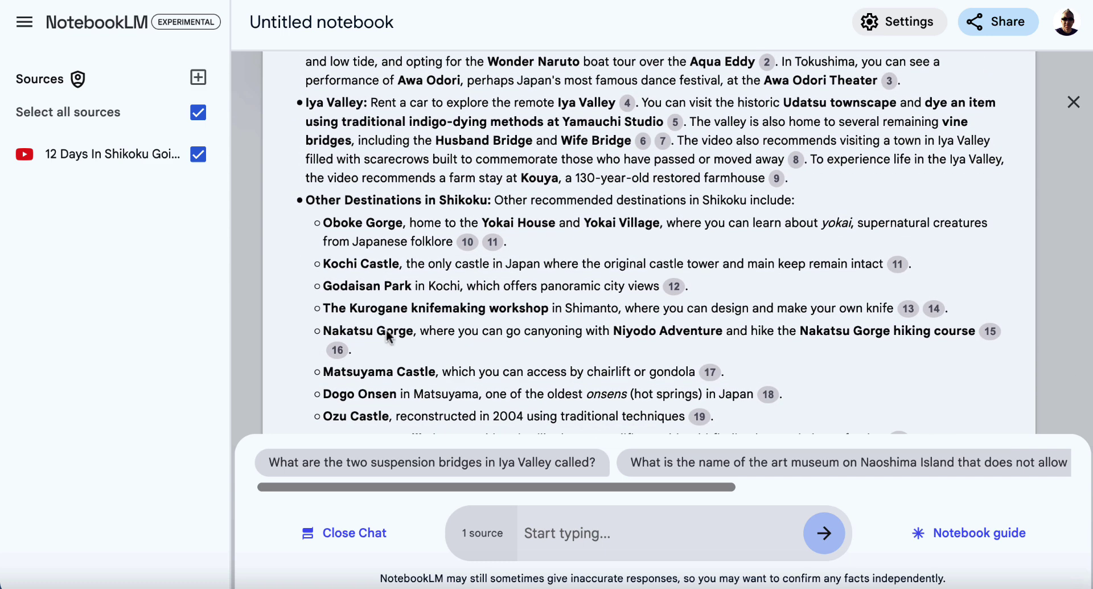
scroll(377, 407, down, 2)
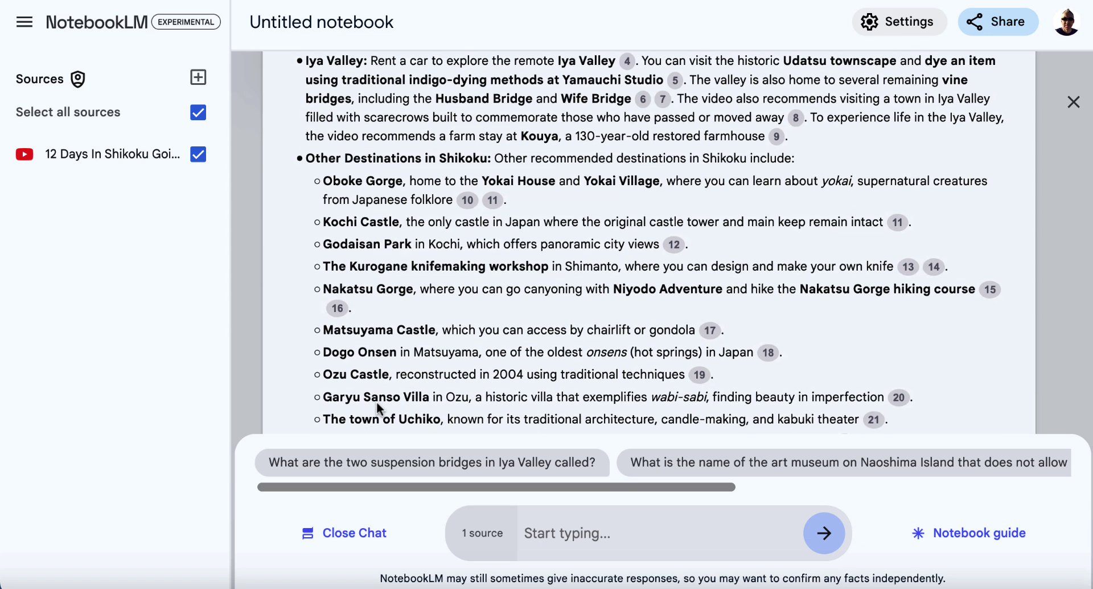
scroll(377, 407, up, 1)
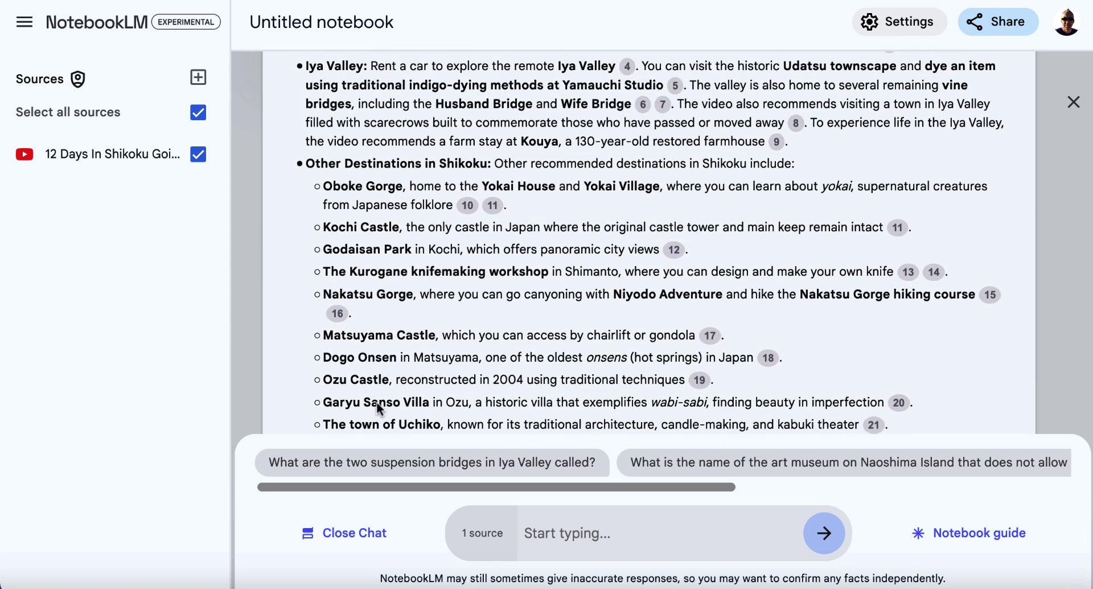
scroll(377, 407, down, 1)
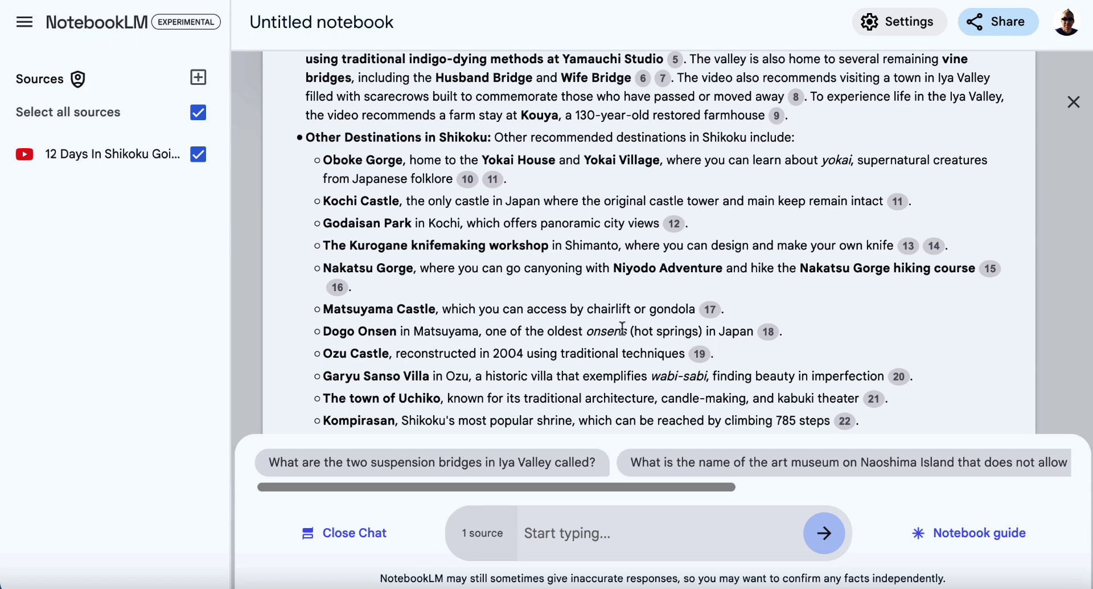
scroll(528, 345, up, 1)
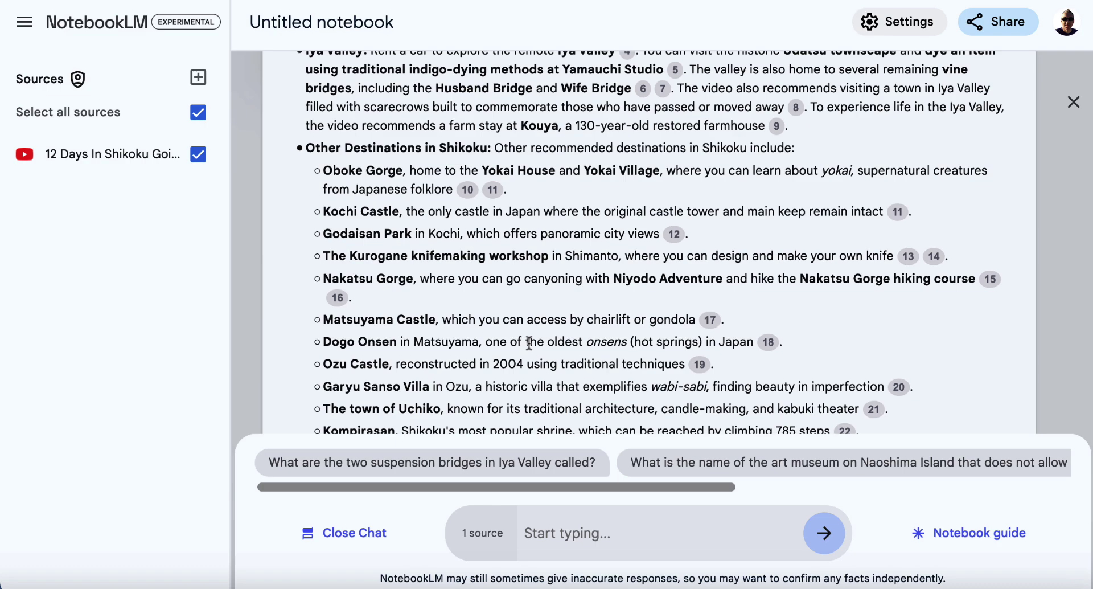
scroll(434, 341, down, 3)
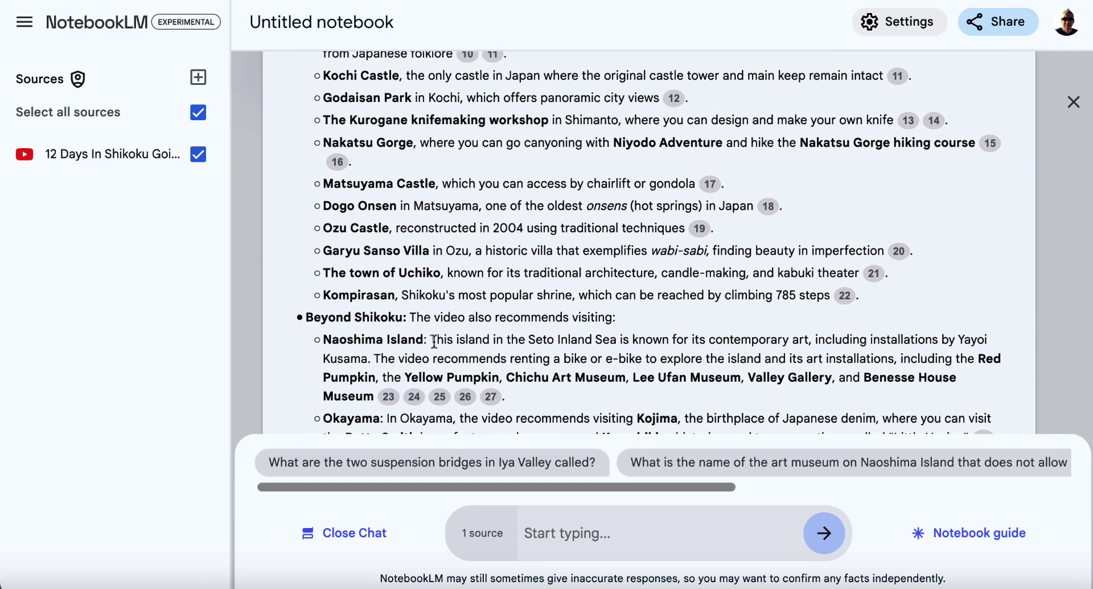
scroll(434, 341, down, 2)
scroll(347, 257, up, 4)
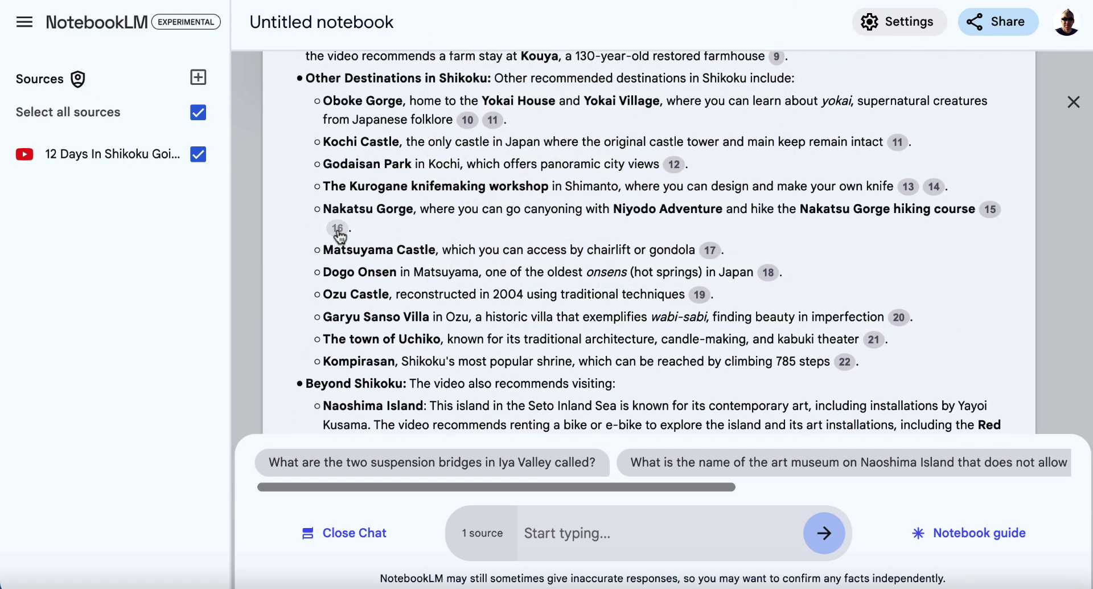
scroll(322, 228, up, 5)
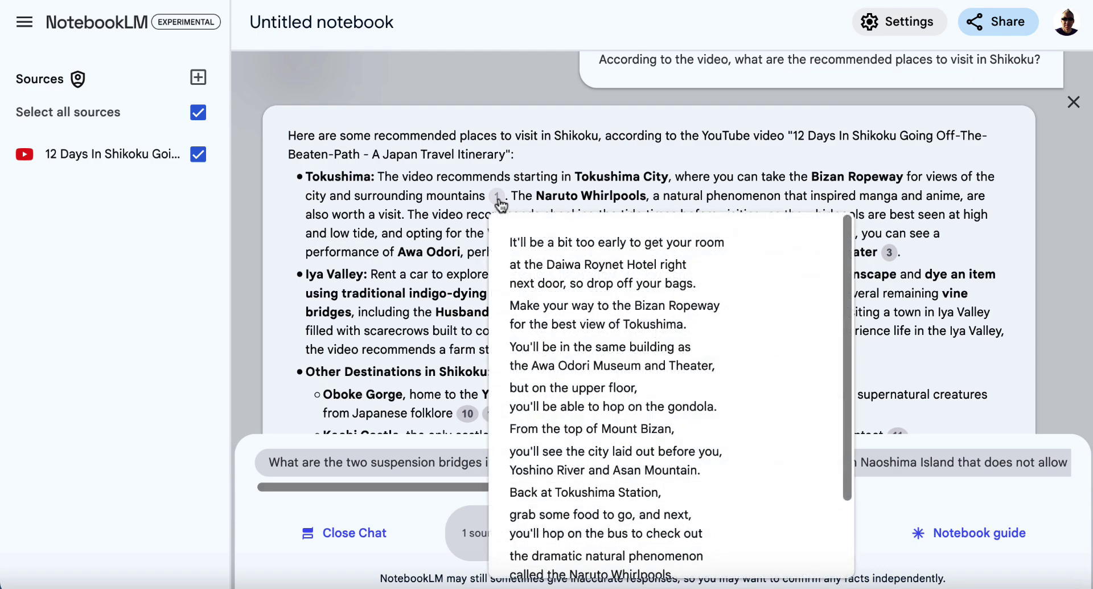
click(497, 196)
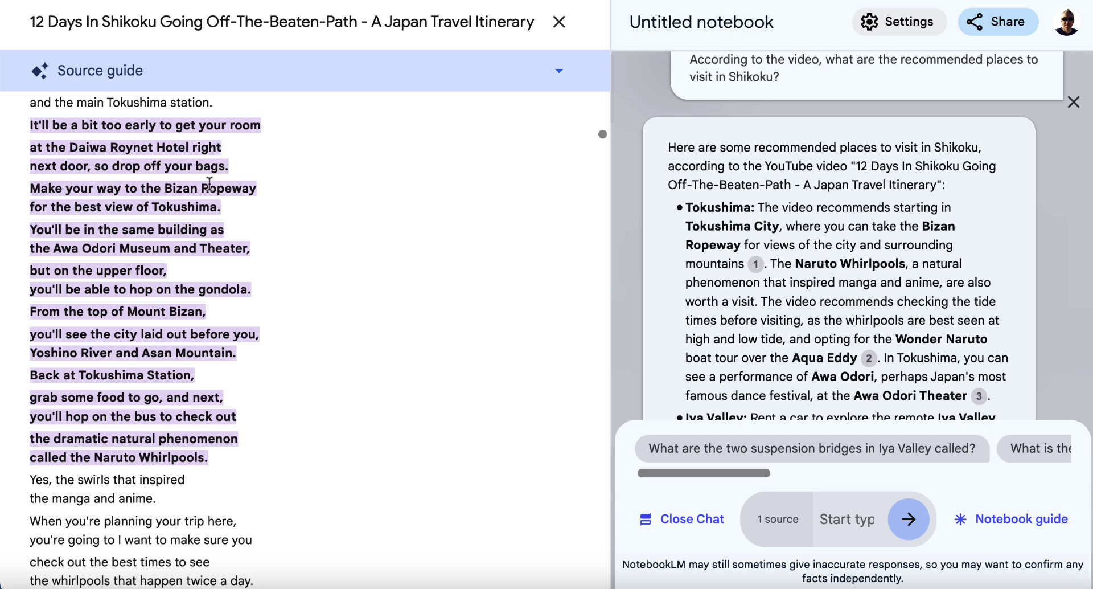
click(557, 22)
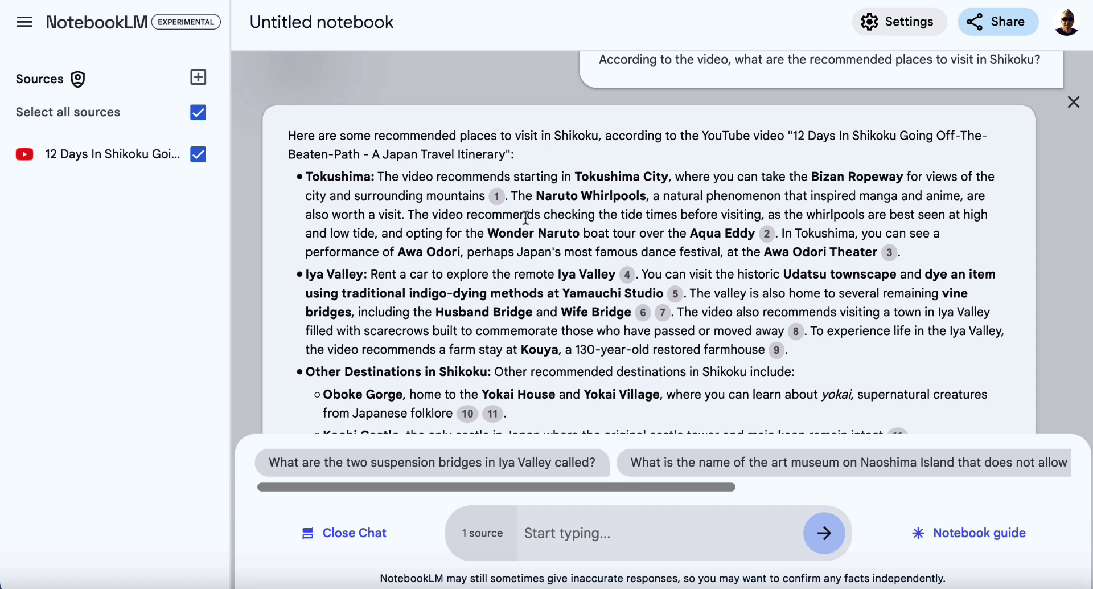
scroll(552, 250, down, 3)
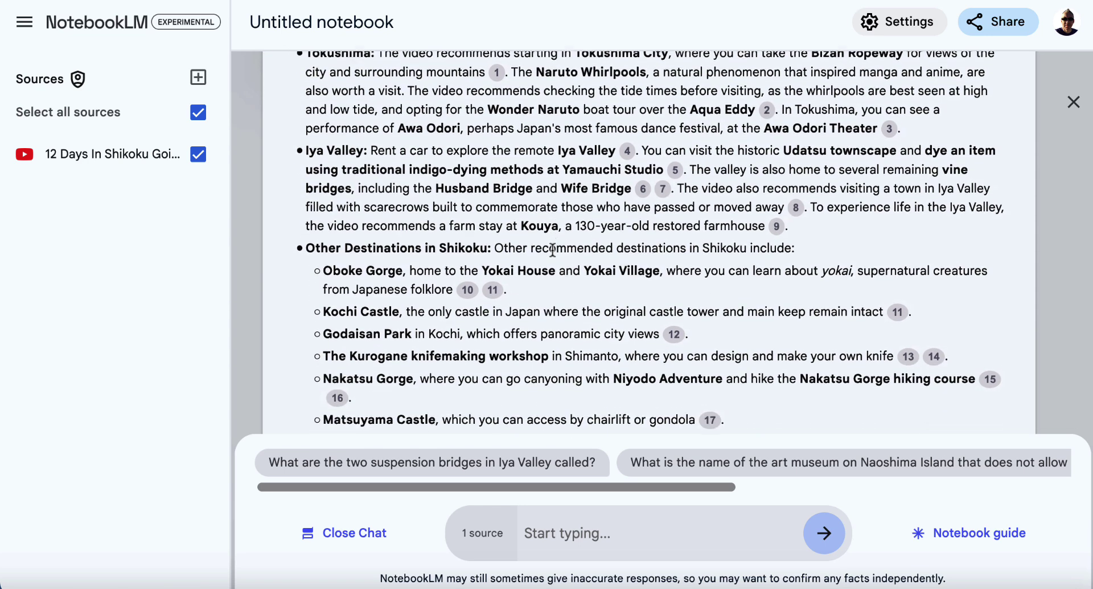
scroll(552, 250, down, 1)
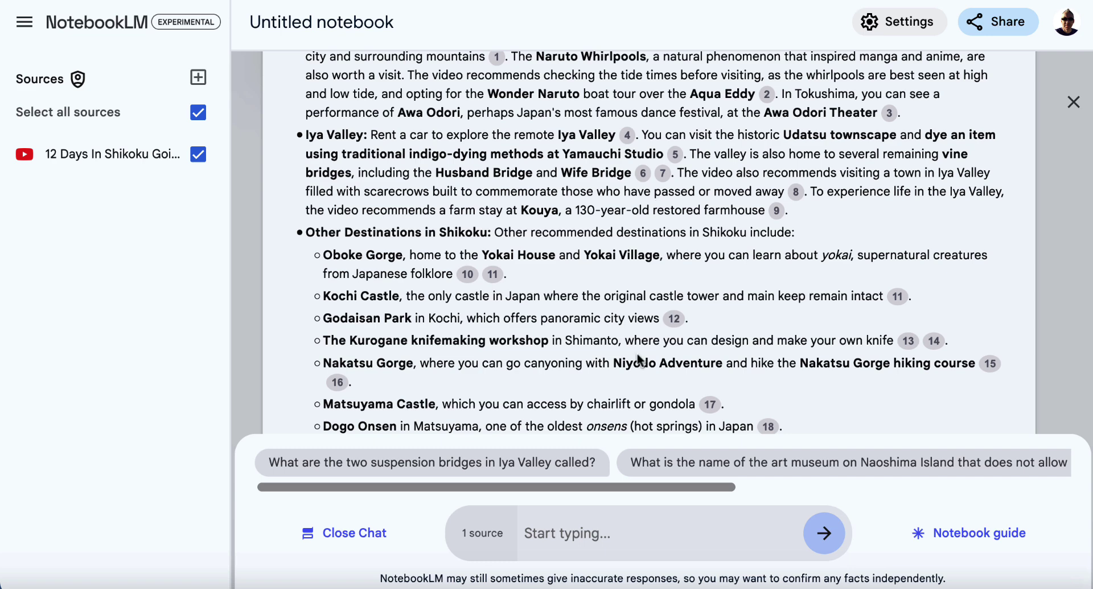
scroll(711, 462, right, 2)
scroll(711, 463, right, 6)
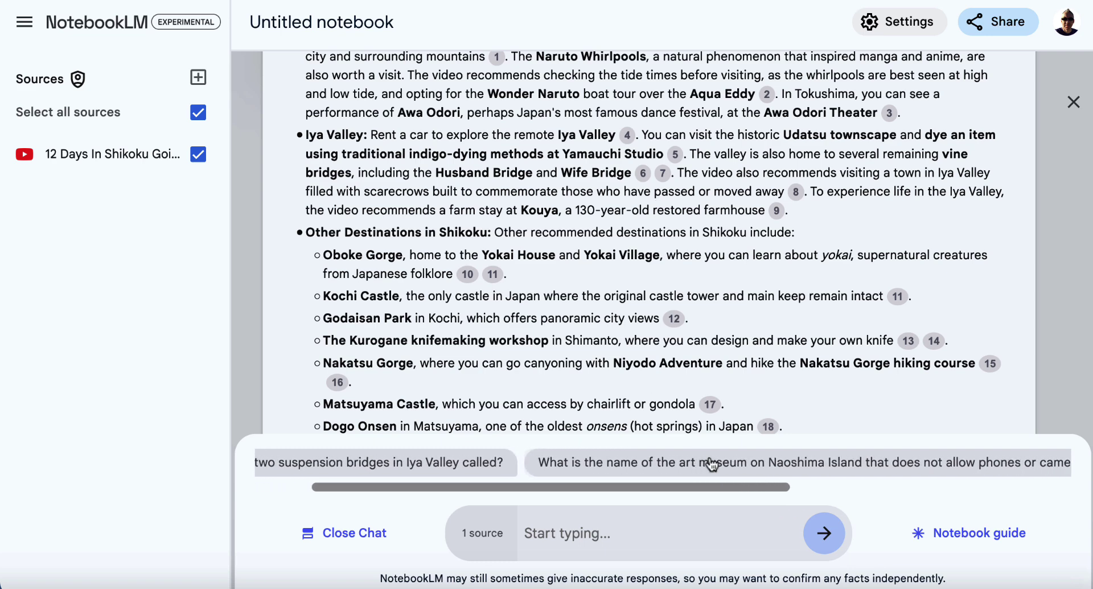
scroll(712, 463, right, 4)
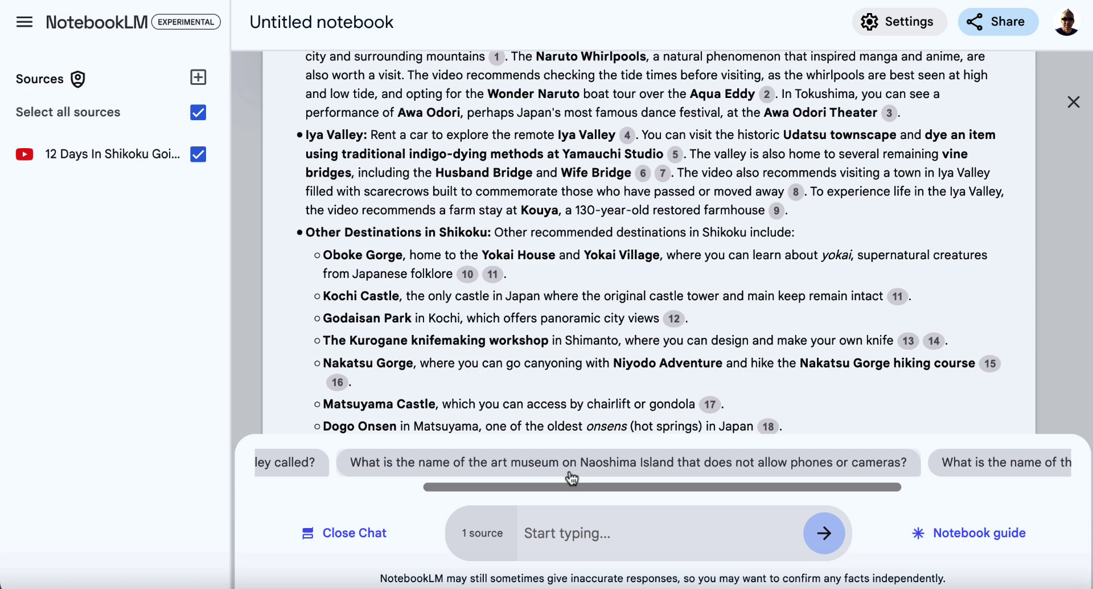
scroll(691, 472, left, 2)
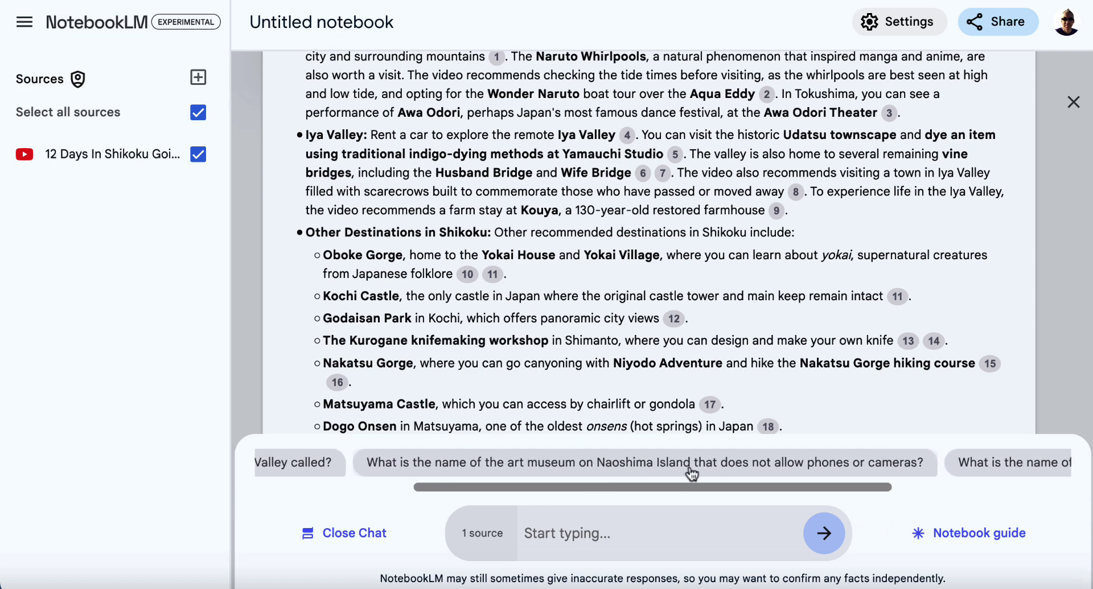
- Send the suggested question asking which Naoshima art museum bans phones and cameras
click(613, 470)
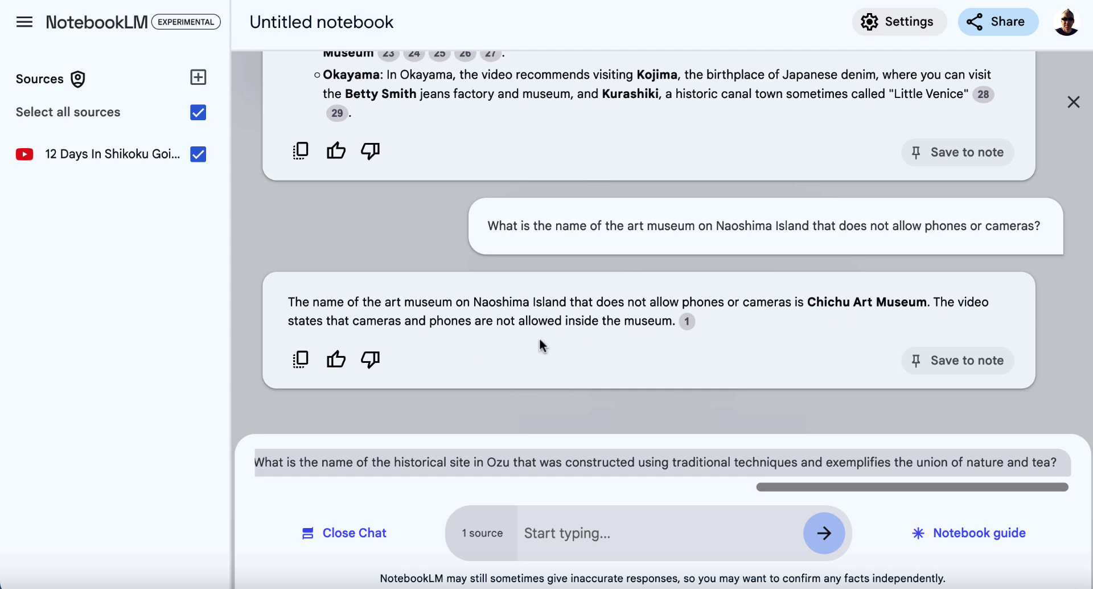
scroll(497, 347, up, 7)
scroll(497, 348, up, 4)
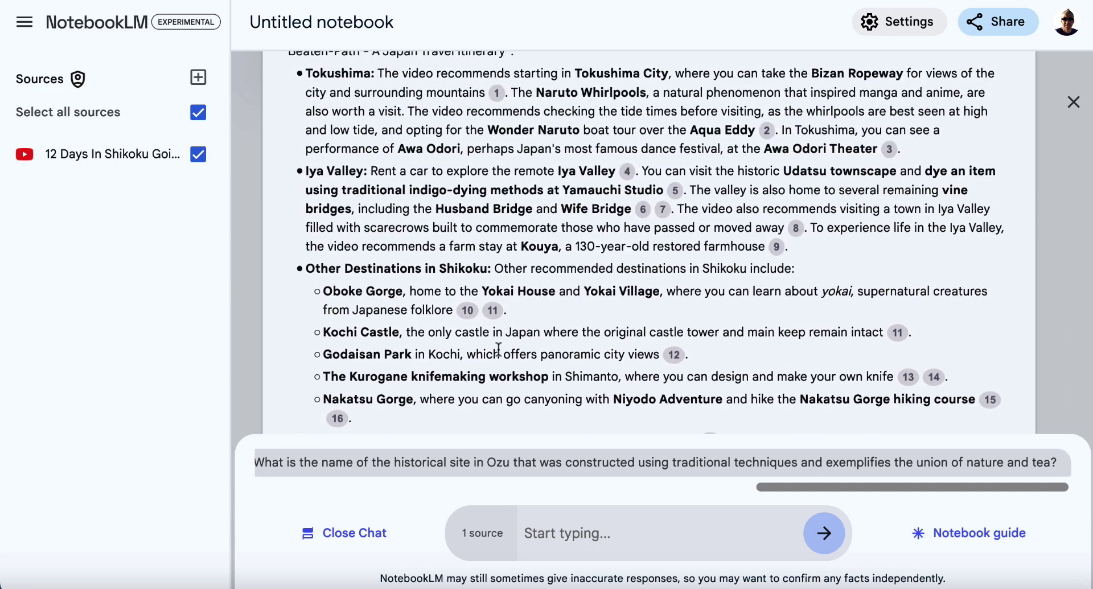
mouse_move(497, 348)
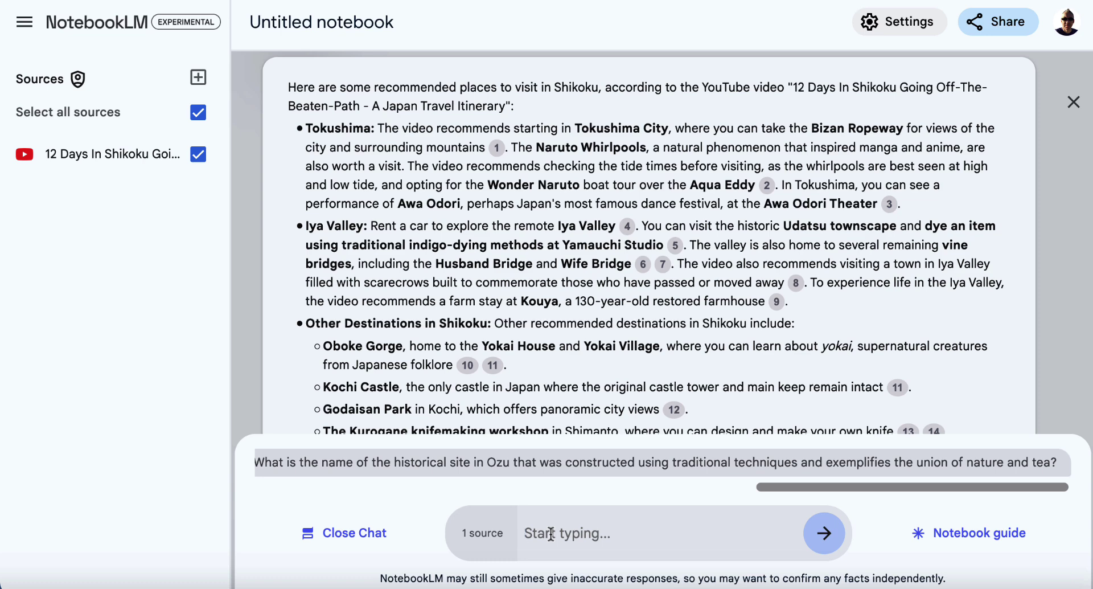
- Ask 'Why is Kochi castle recommended?', correcting the 'Whay' typo before sending
text(Whay is Kochi cas)
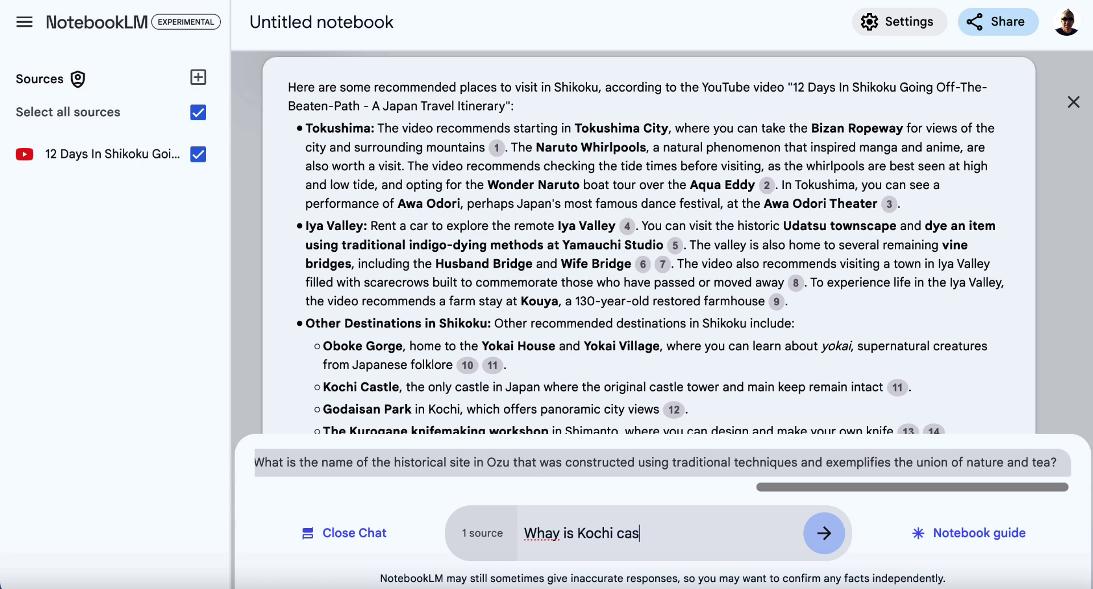
text(tle recommended?)
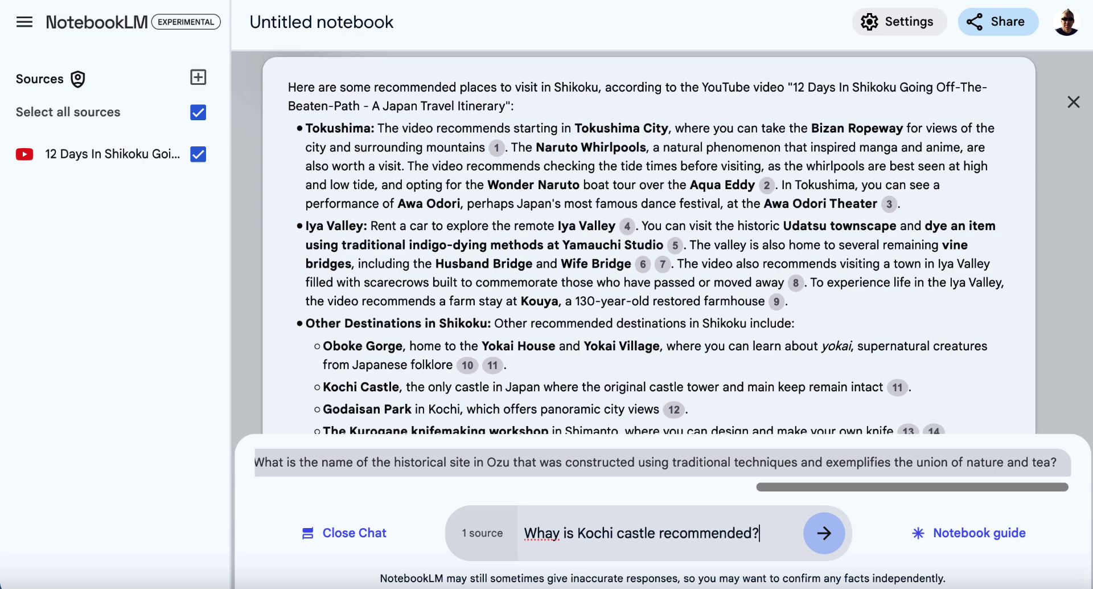
click(552, 534)
key(BackSpace)
key(Return)
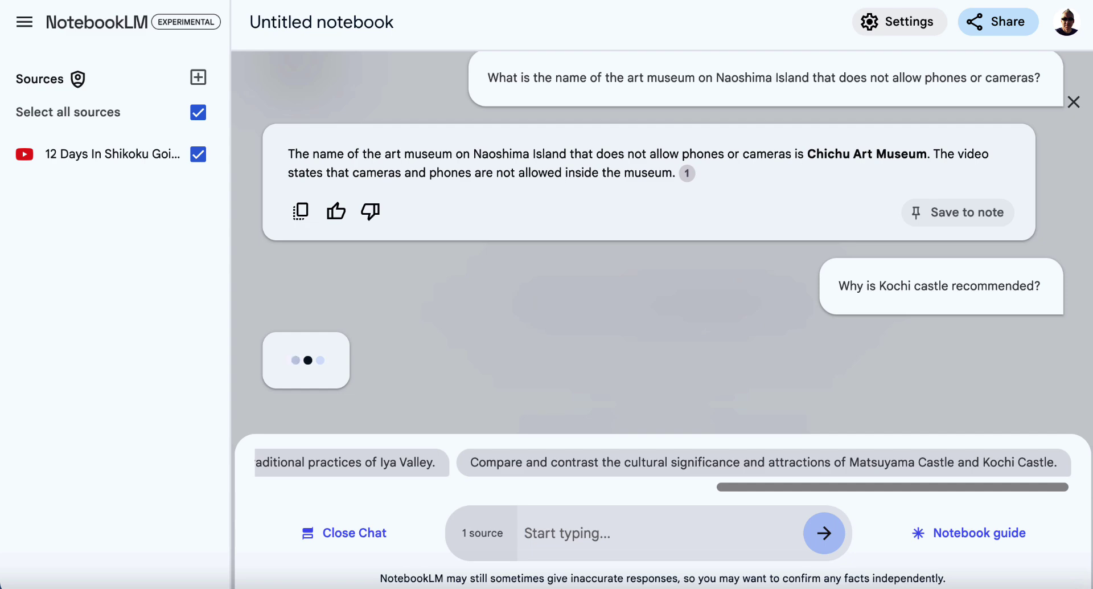